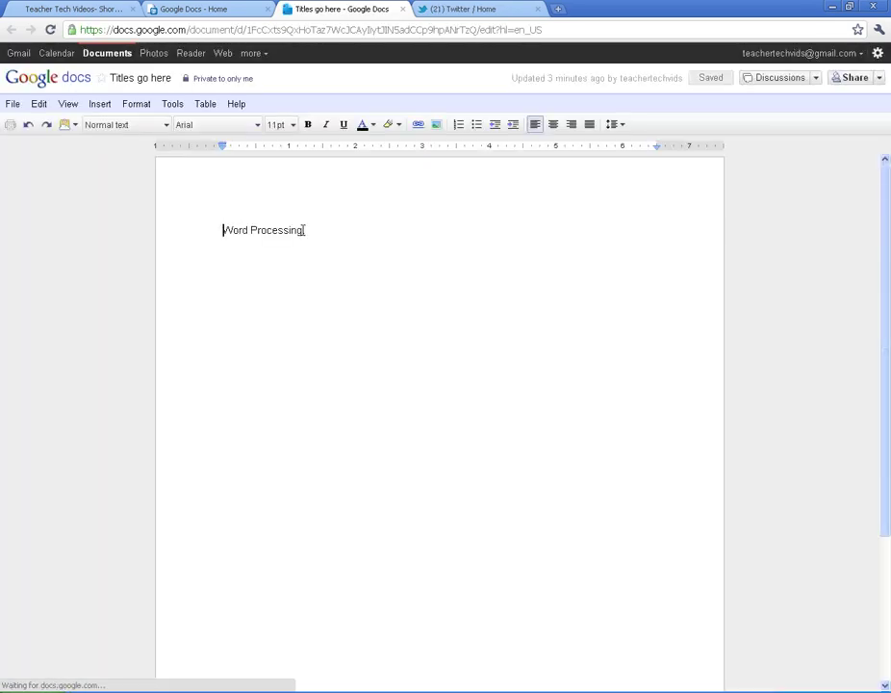
Add a period to the end of the 'Word Processing' line
left_click(314, 234)
type(".")
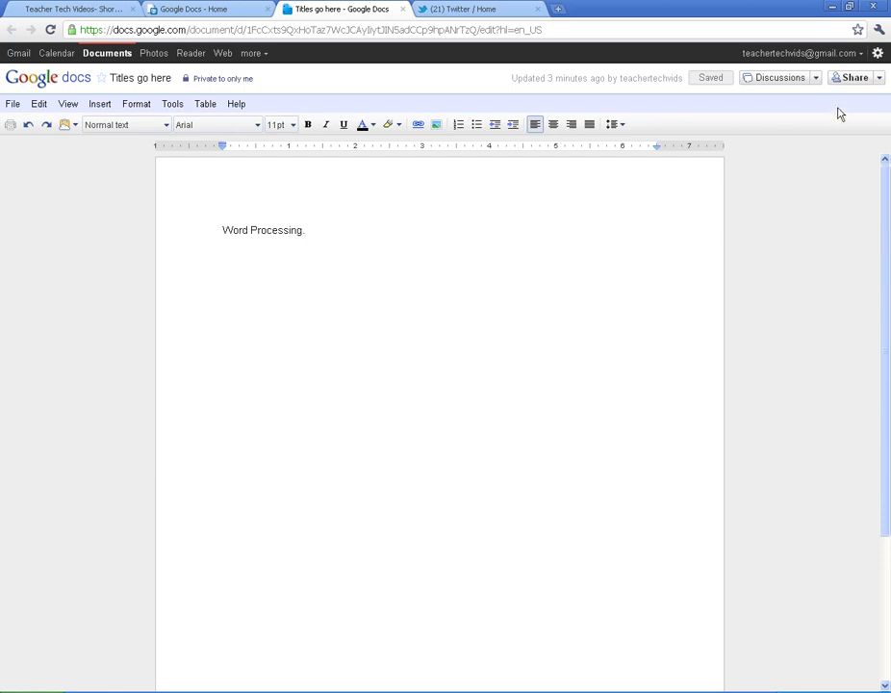
Begin inviting a collaborator by e-mail with Can edit access, and open the contact picker
left_click(852, 83)
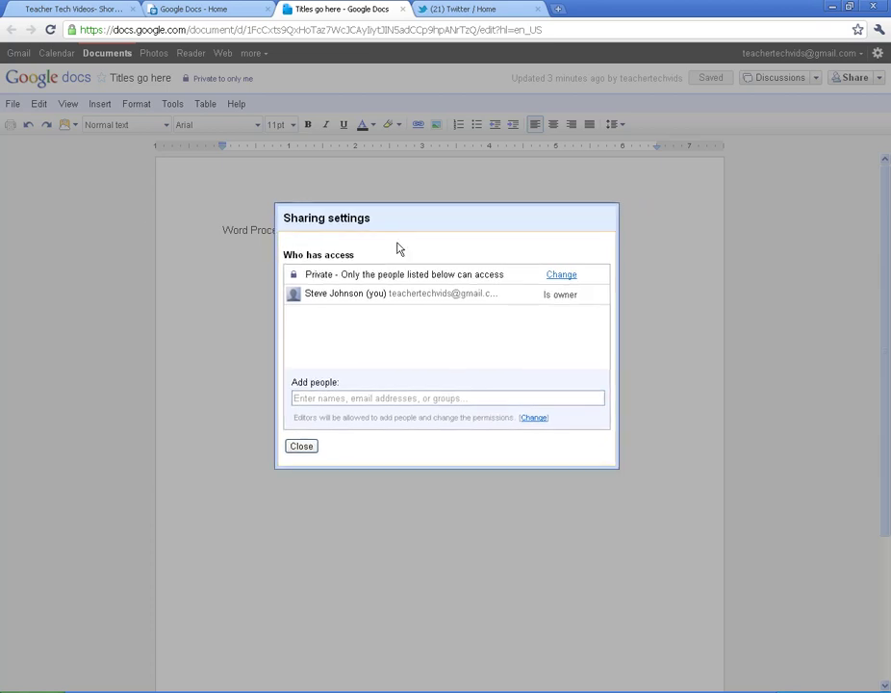
left_click(319, 398)
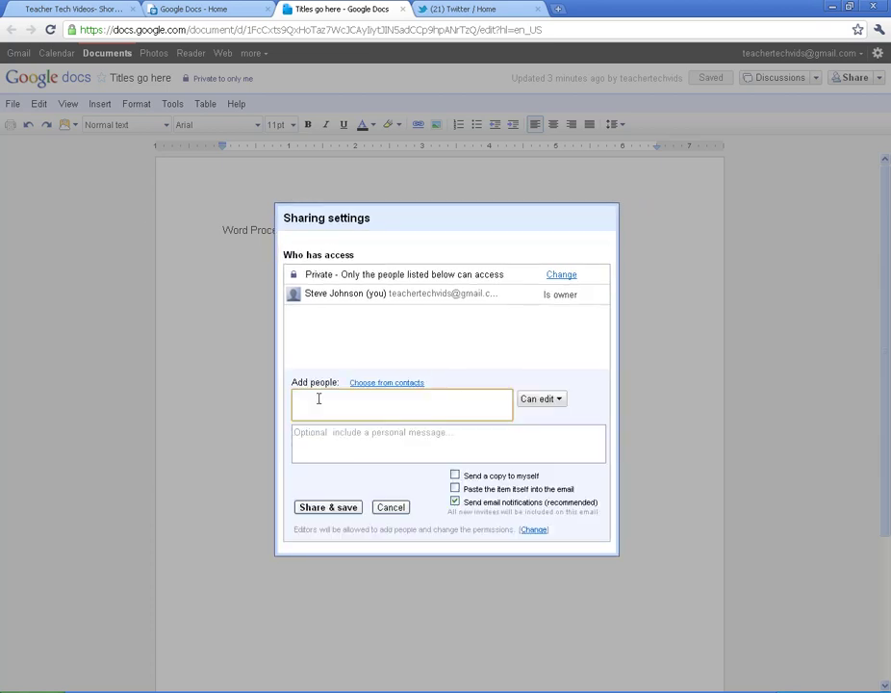
left_click(538, 400)
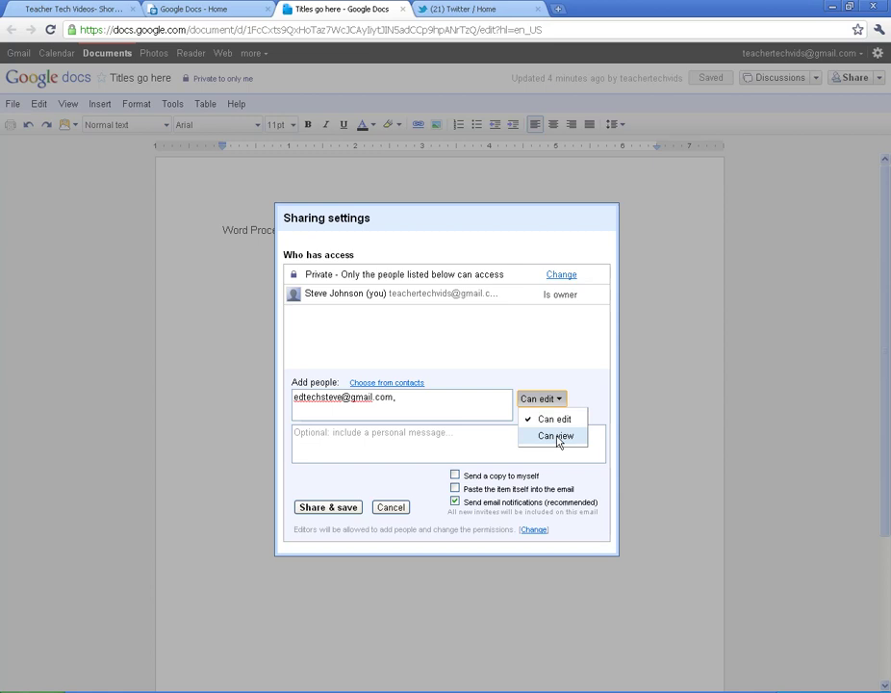
left_click(543, 419)
left_click(553, 404)
left_click(579, 404)
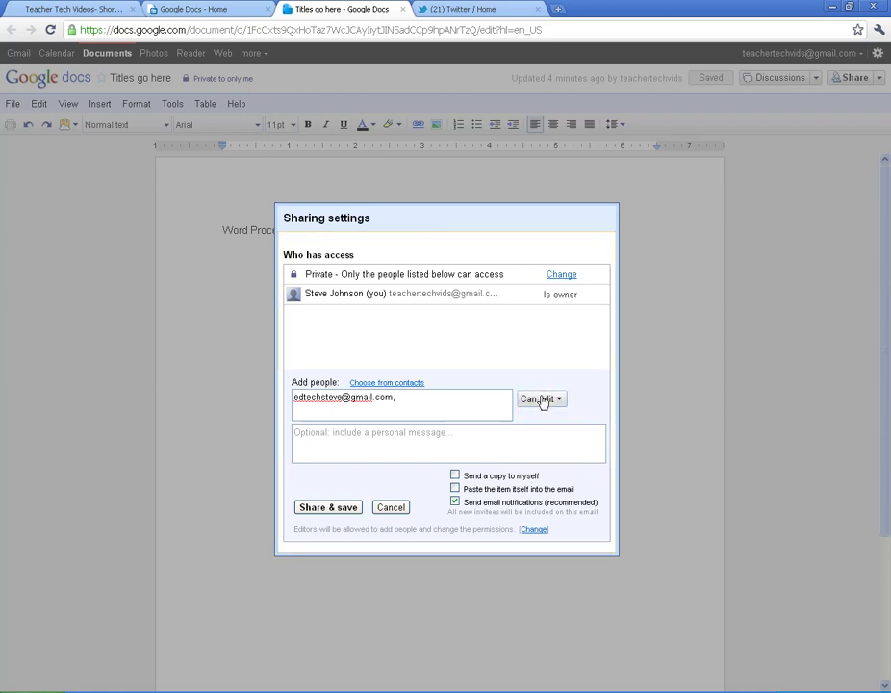
left_click(365, 388)
left_click_drag(367, 305, 192, 221)
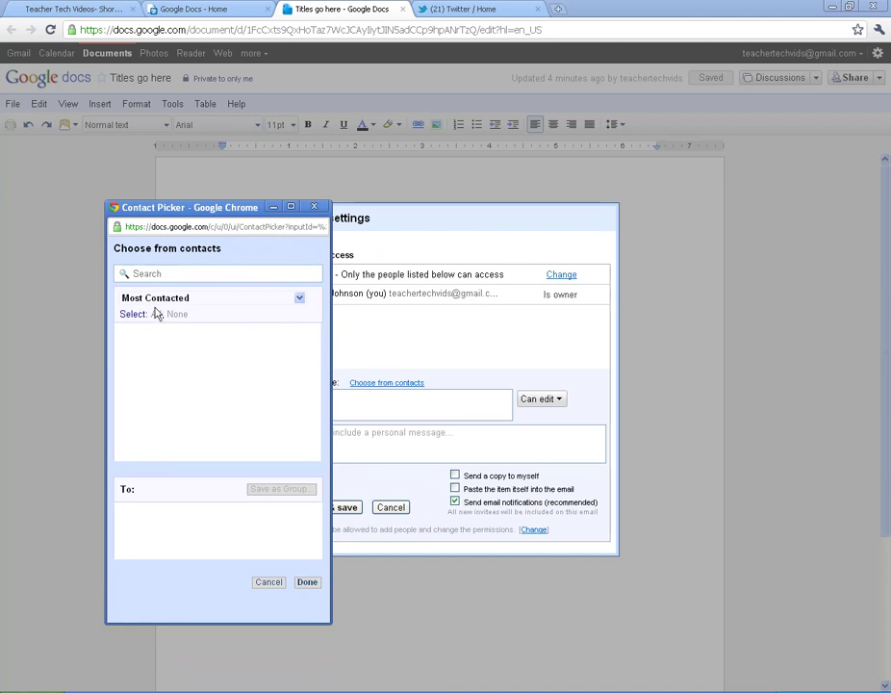
Share 'Titles go here' with the collaborator's e-mail as an editor, then close sharing
left_click(300, 583)
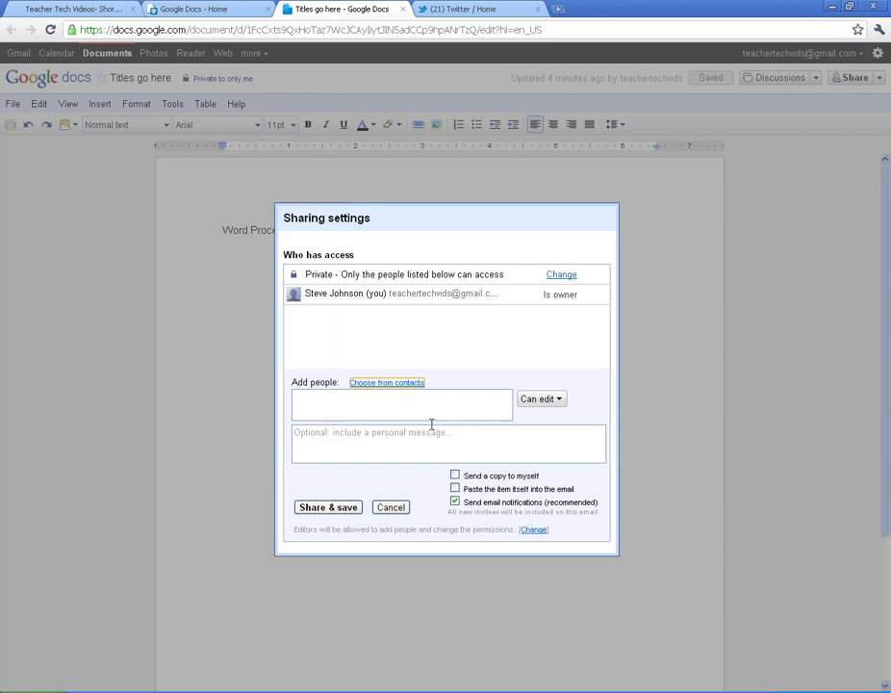
left_click(388, 411)
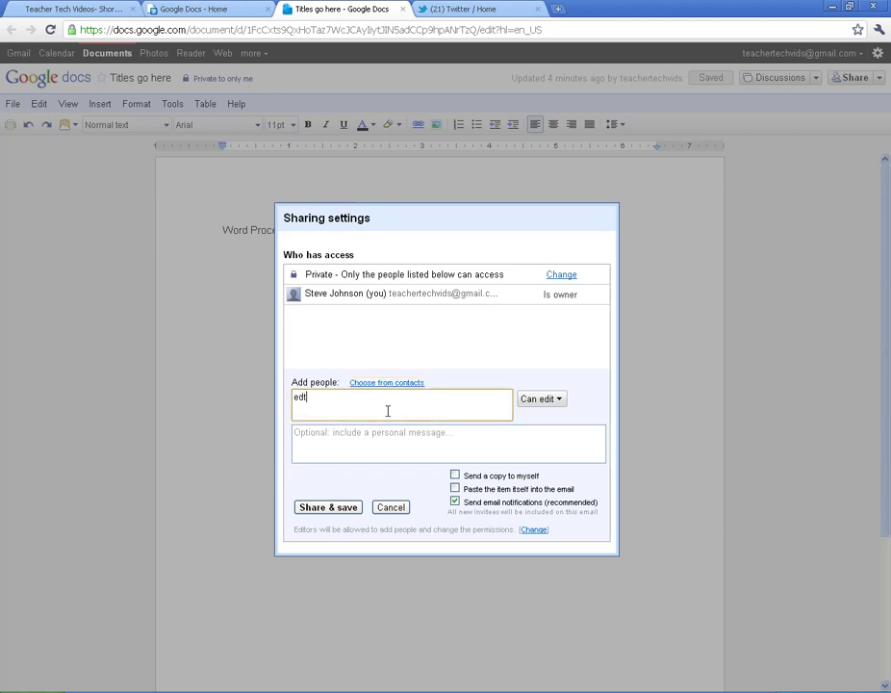
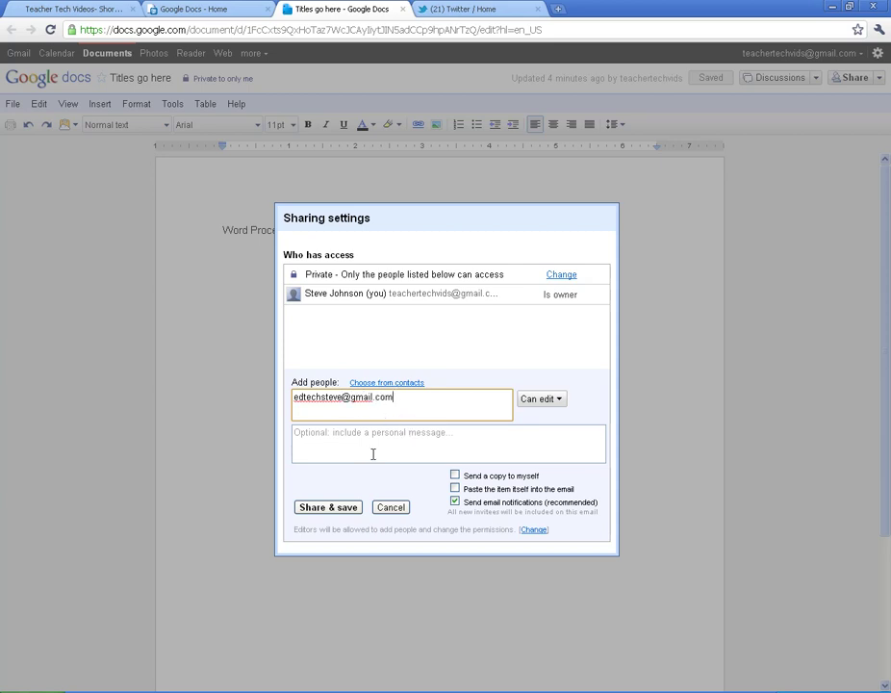
left_click(360, 449)
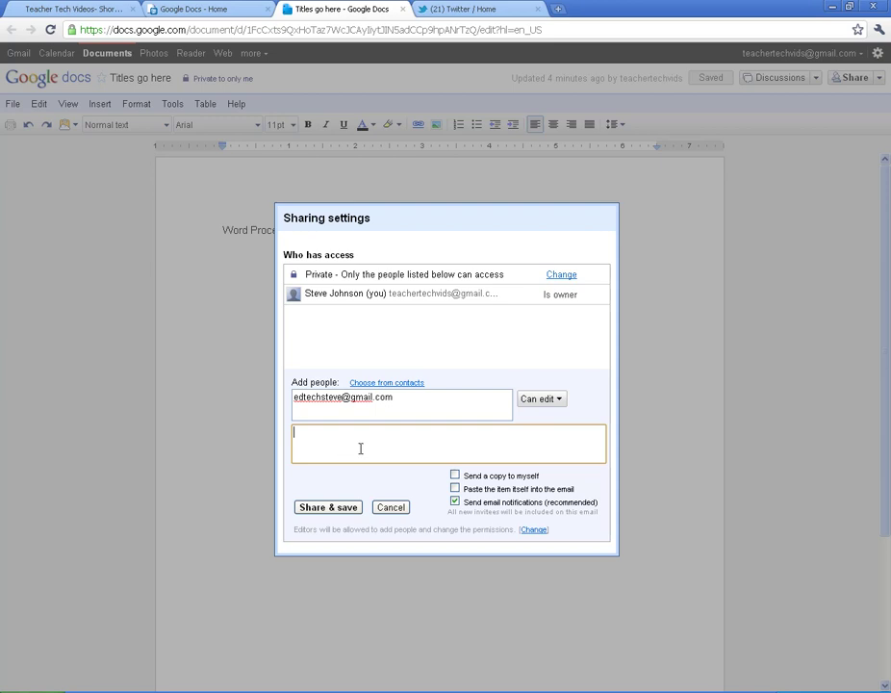
left_click(326, 507)
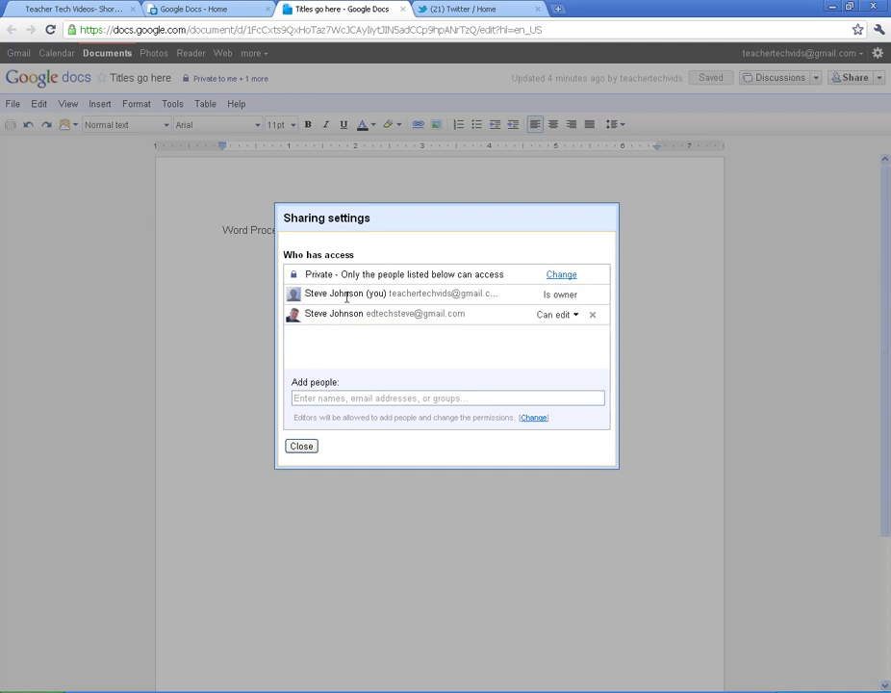
left_click_drag(343, 225, 424, 222)
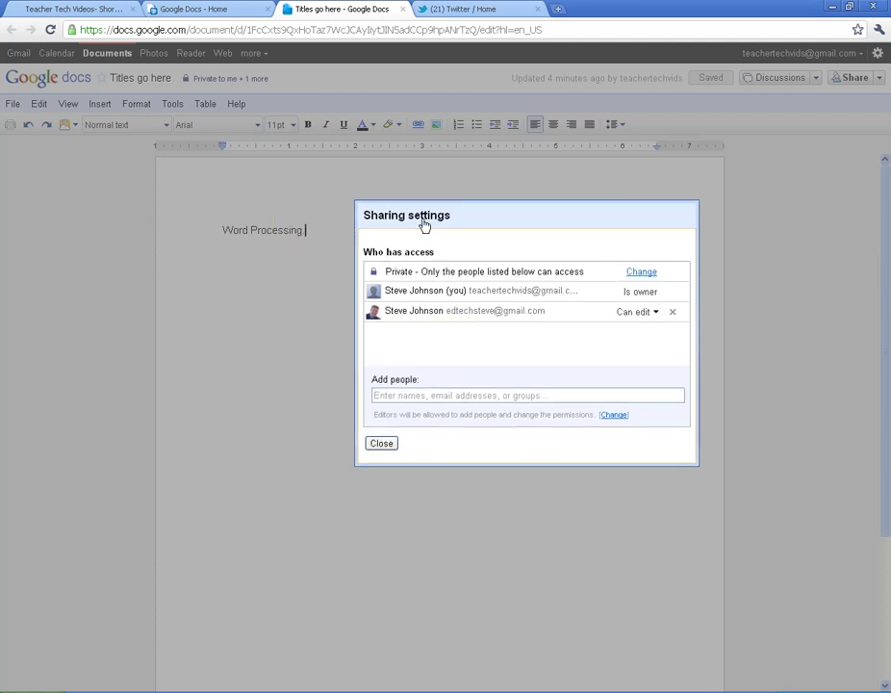
left_click(380, 444)
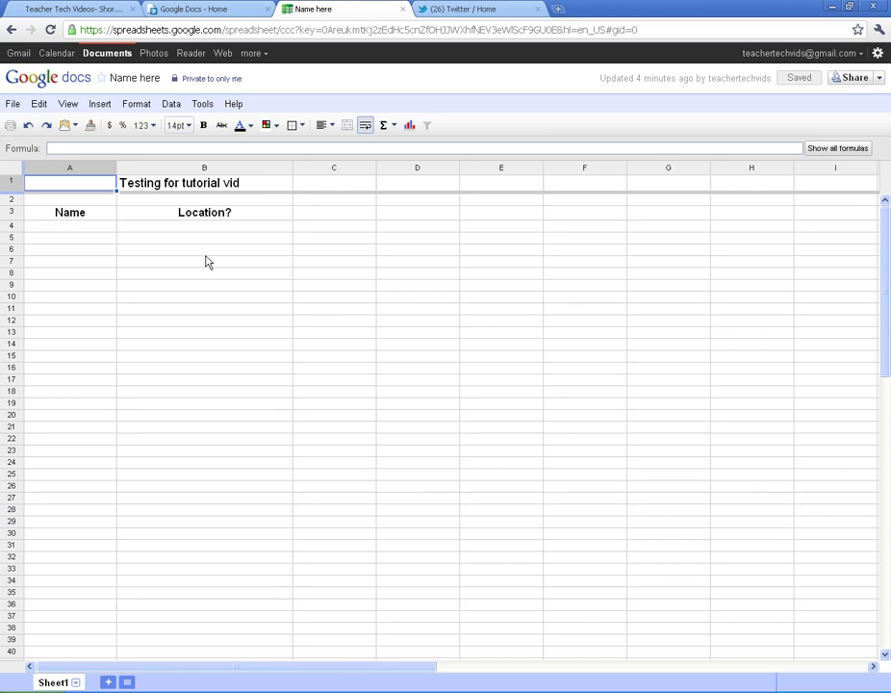
Set the Name here spreadsheet to Public on the web with Allow anyone to edit
left_click(859, 78)
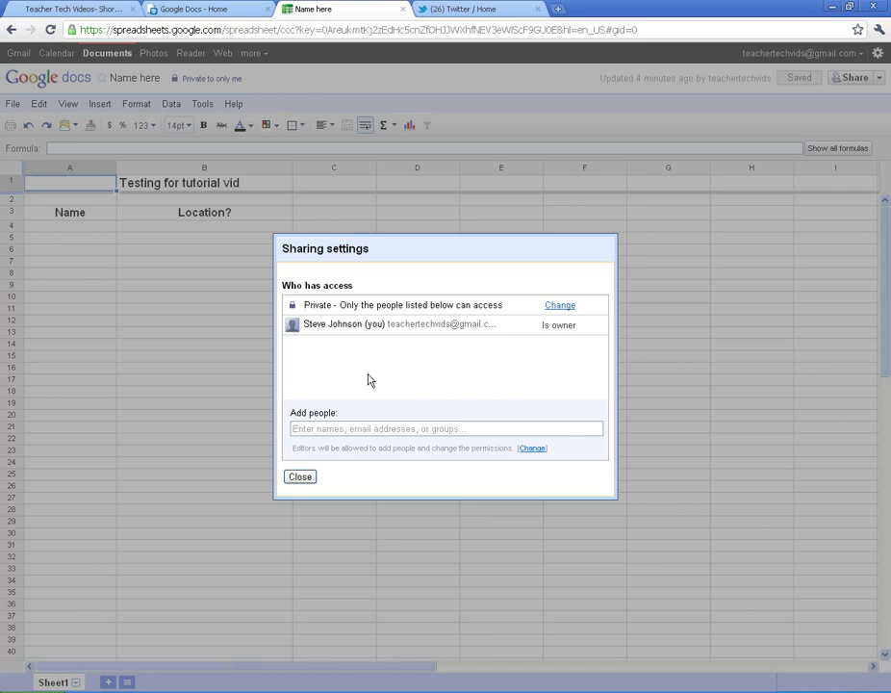
left_click(336, 429)
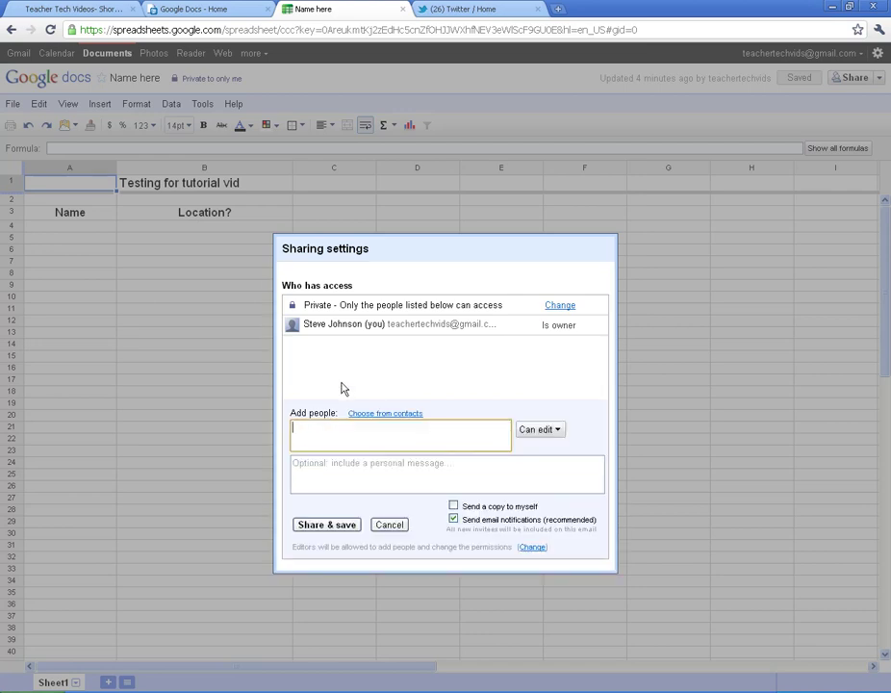
left_click(557, 306)
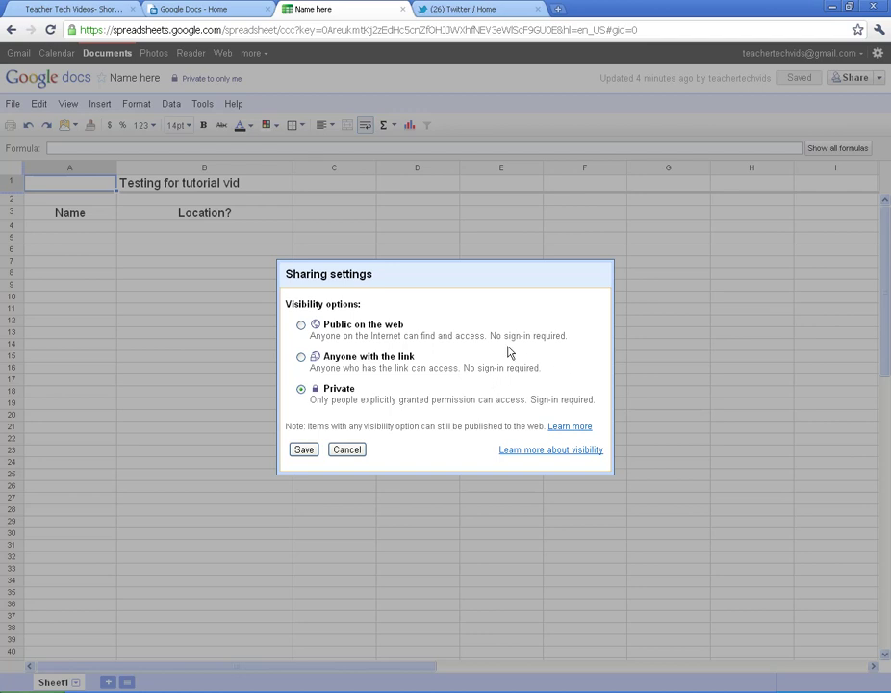
left_click(301, 326)
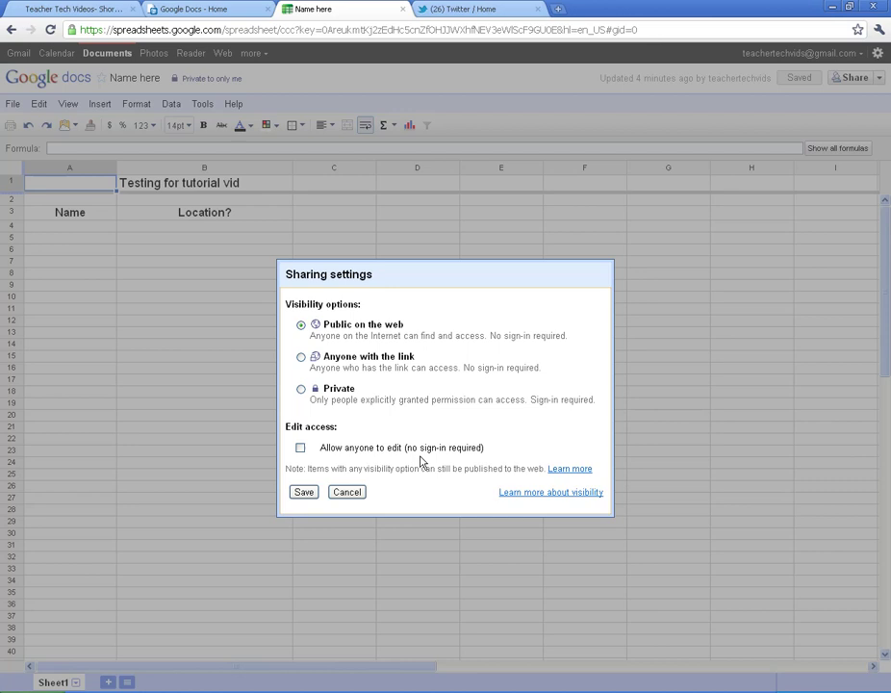
left_click(301, 449)
left_click(303, 495)
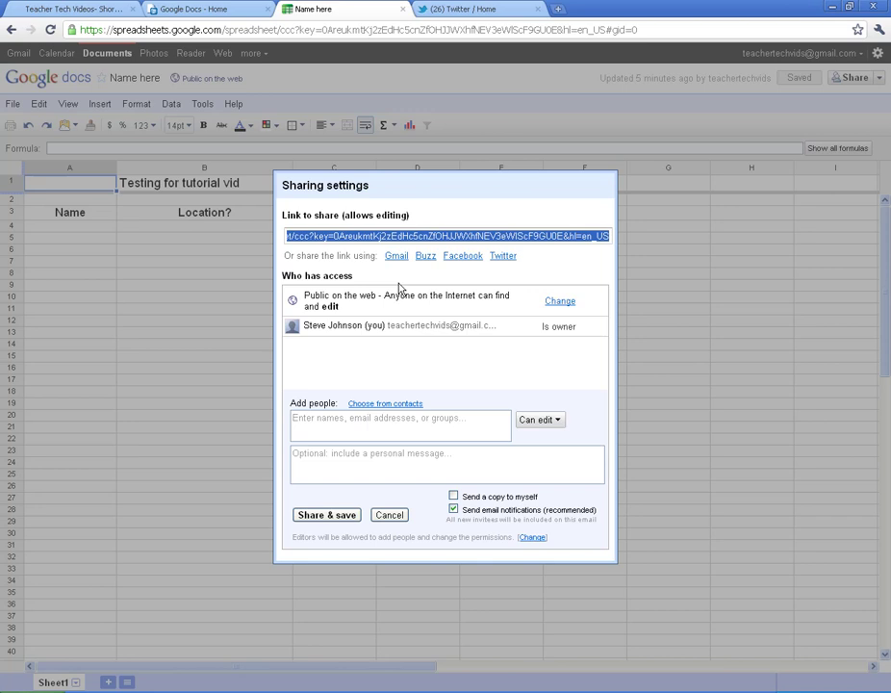
Add the collaborator's e-mail as a spreadsheet editor, save sharing, and close the settings
left_click(330, 517)
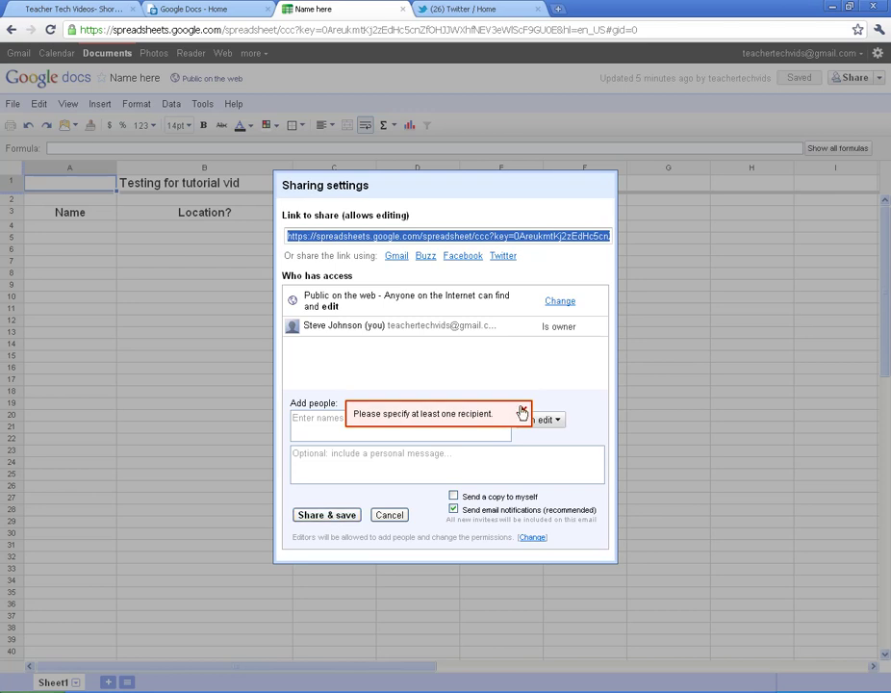
left_click(524, 409)
left_click(407, 426)
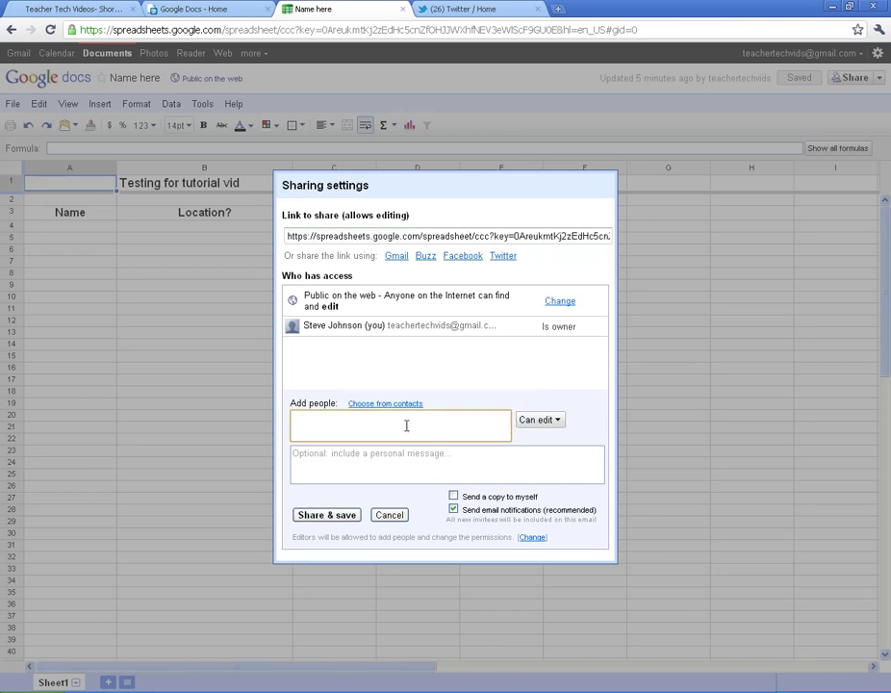
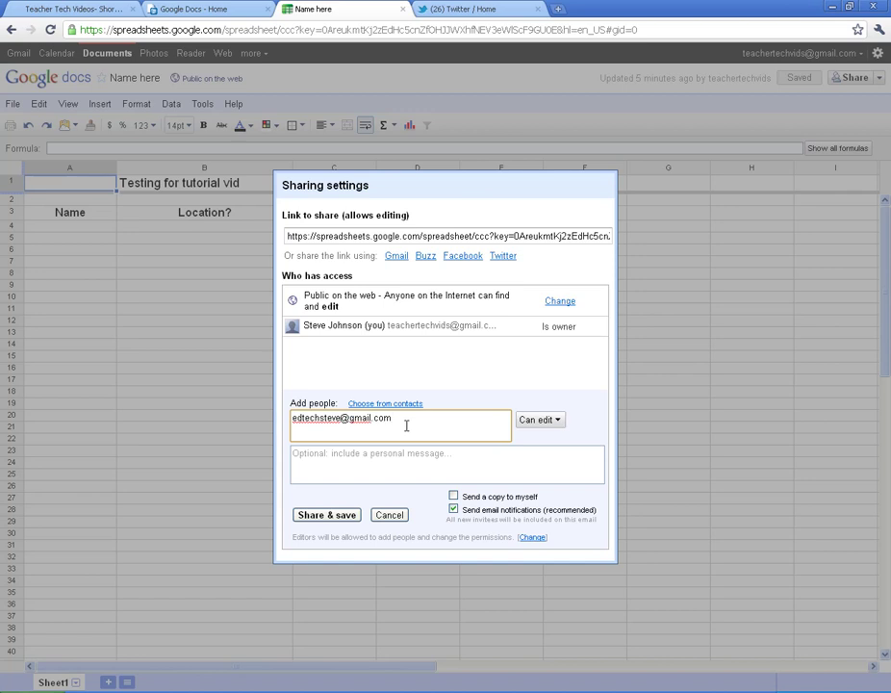
left_click(337, 516)
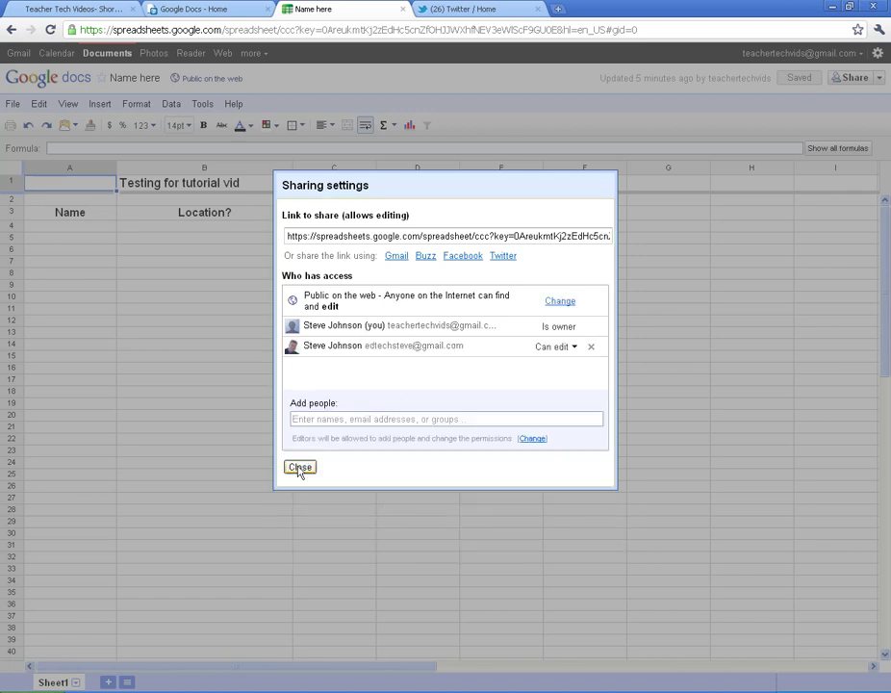
left_click(299, 468)
left_click(440, 9)
Tweet 'Help me with this document please!' with the pasted spreadsheet link
left_click(280, 121)
type("Help ")
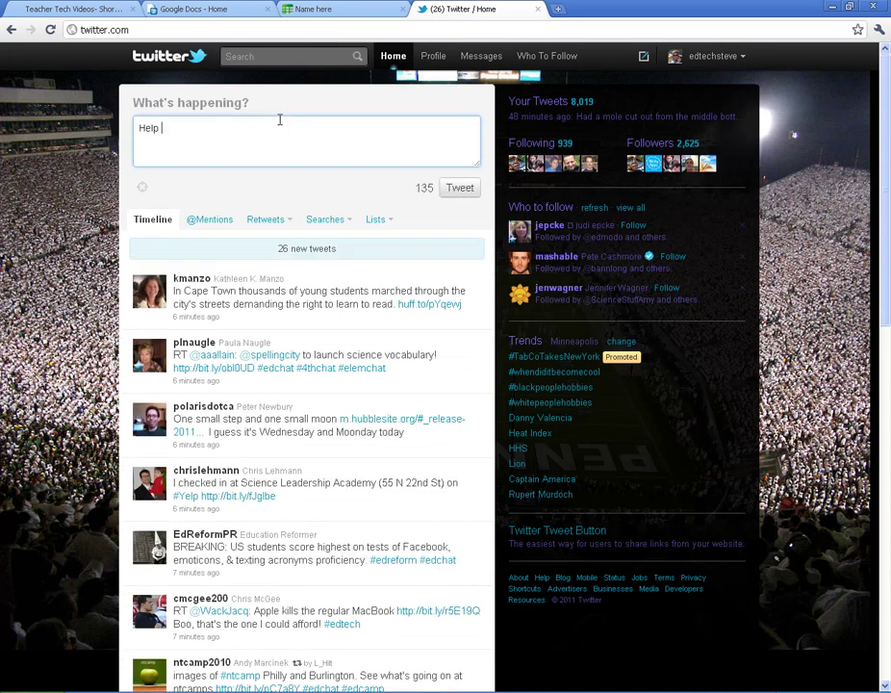
type("me with this document")
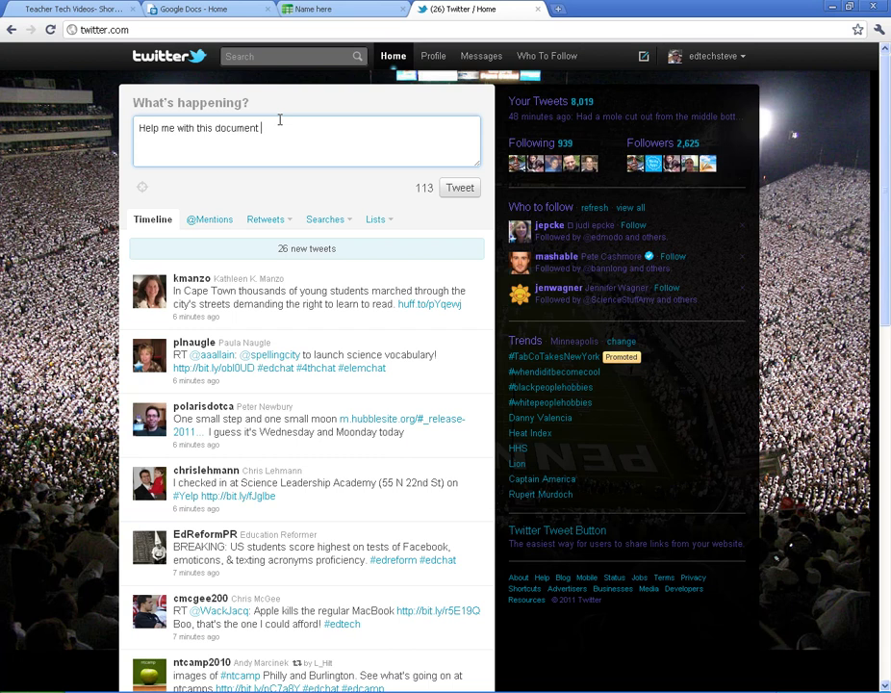
type(" please!")
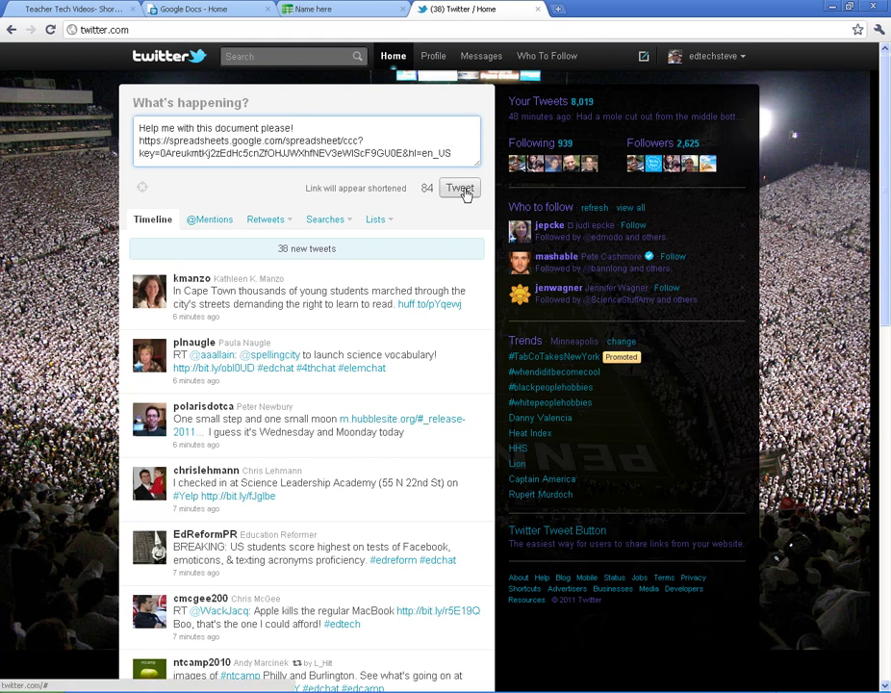
left_click(466, 193)
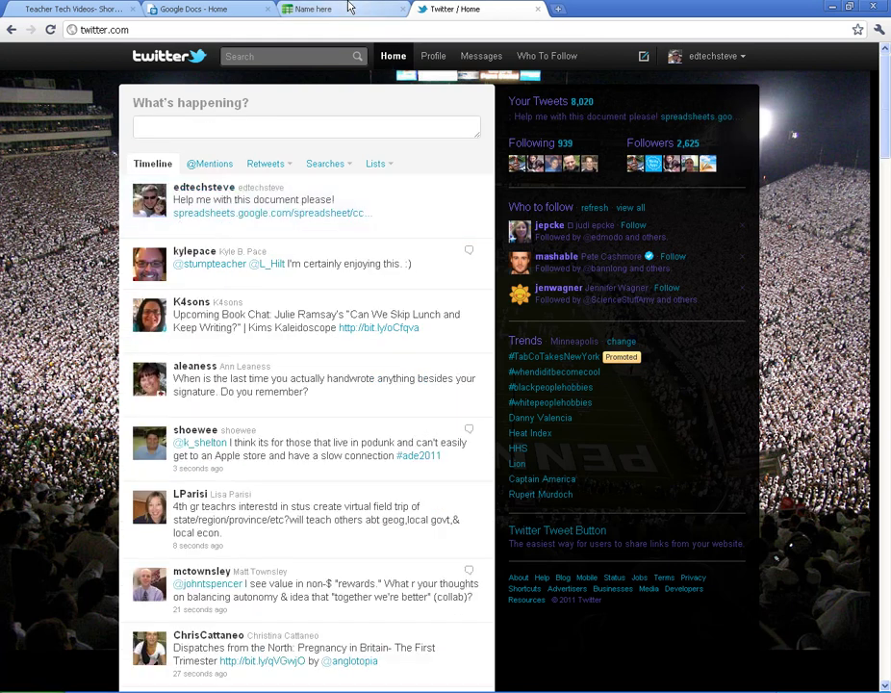
Return to the Name here spreadsheet and select cells A4, B4 and A5
left_click(342, 8)
left_click(58, 227)
left_click(130, 227)
left_click(73, 235)
left_click(82, 228)
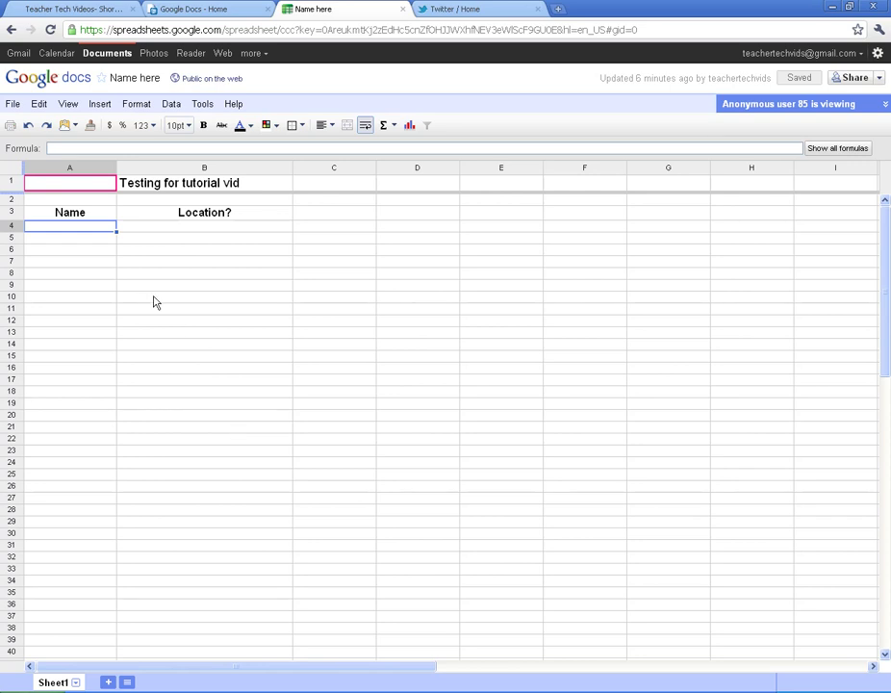
Select cells B4, A4, A3 and A5 in the Name here spreadsheet
left_click(134, 229)
left_click(86, 232)
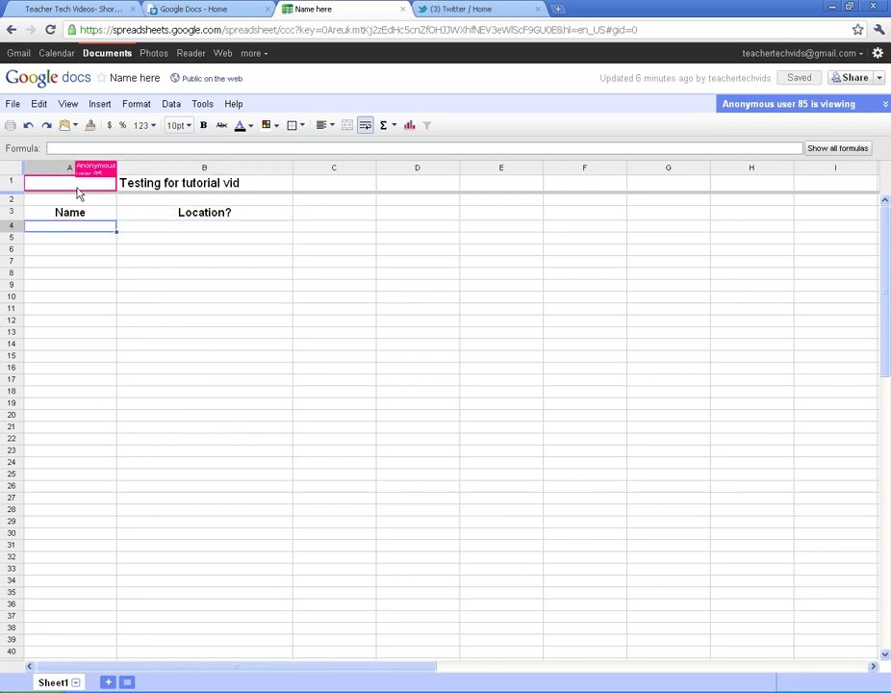
left_click(64, 213)
left_click(152, 227)
left_click(79, 235)
left_click(78, 228)
Close the Name here spreadsheet and return to the Google Docs Home list
left_click(159, 233)
left_click(80, 234)
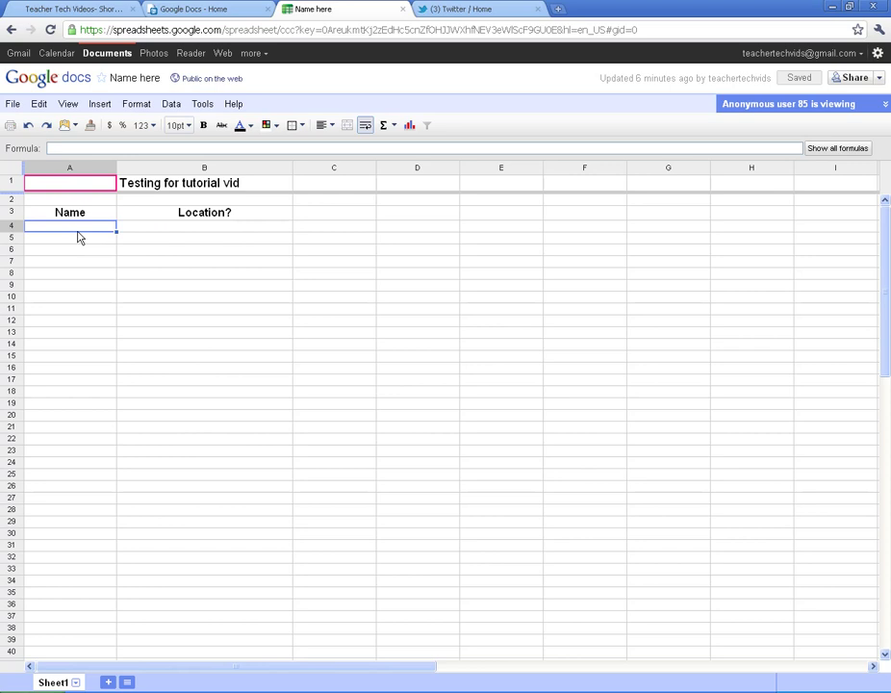
left_click(402, 10)
left_click(204, 9)
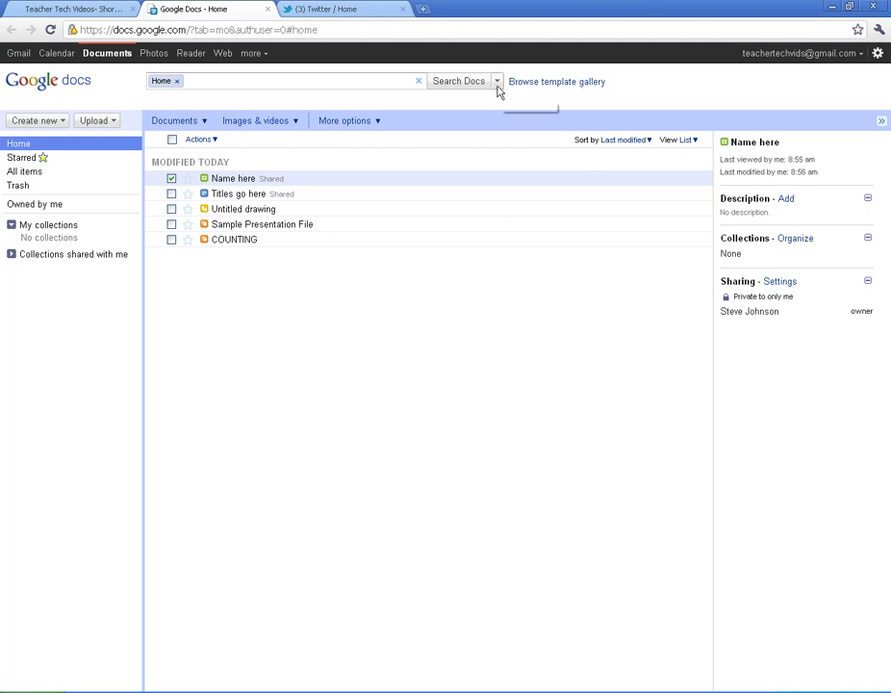
Open the template gallery filtered to the Letters & Faxes category
left_click(546, 85)
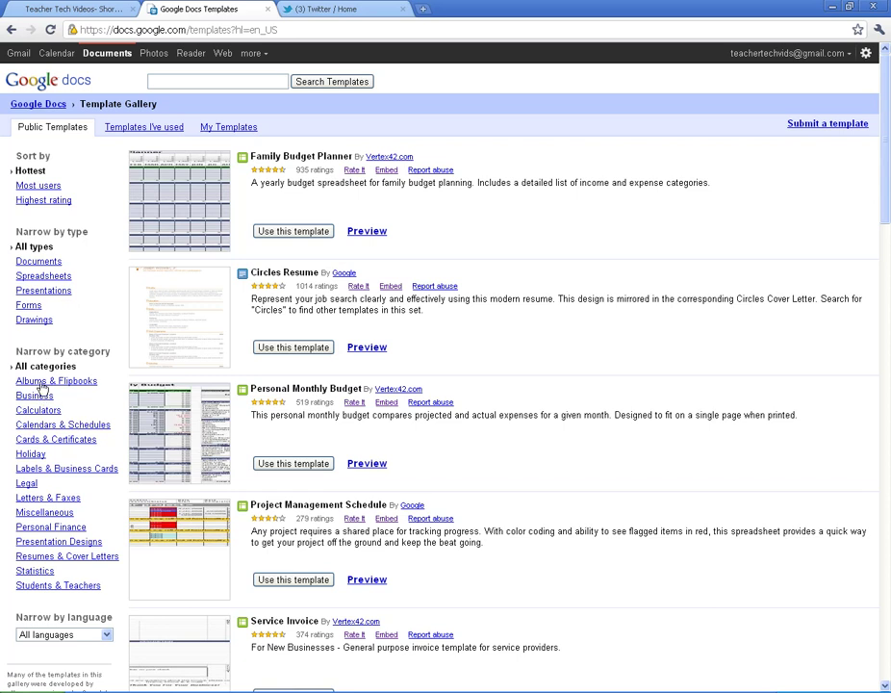
left_click(19, 499)
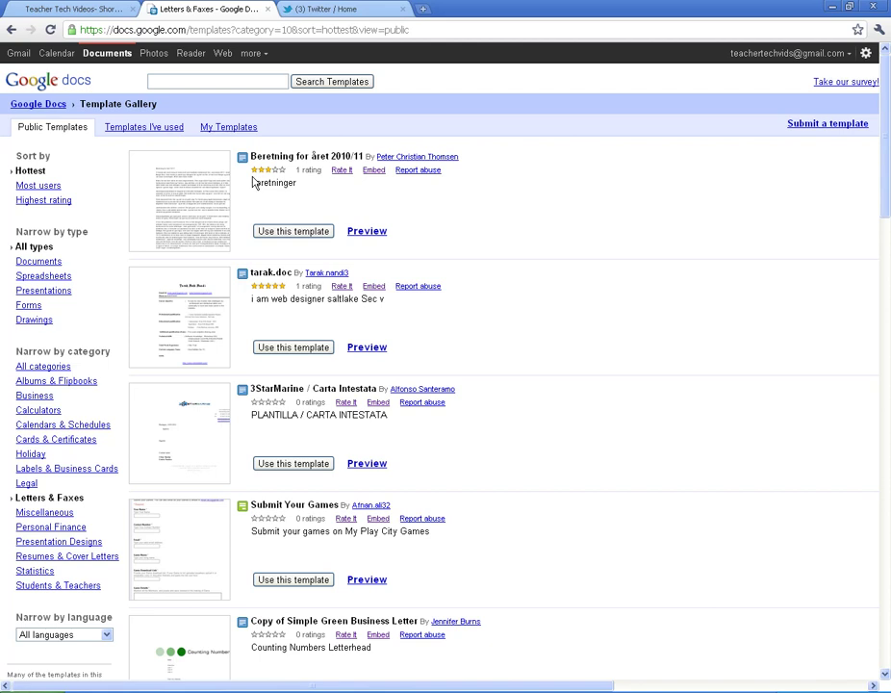
Preview the tarak.doc résumé template, then create 'Copy of tarak.doc' from it
left_click(166, 302)
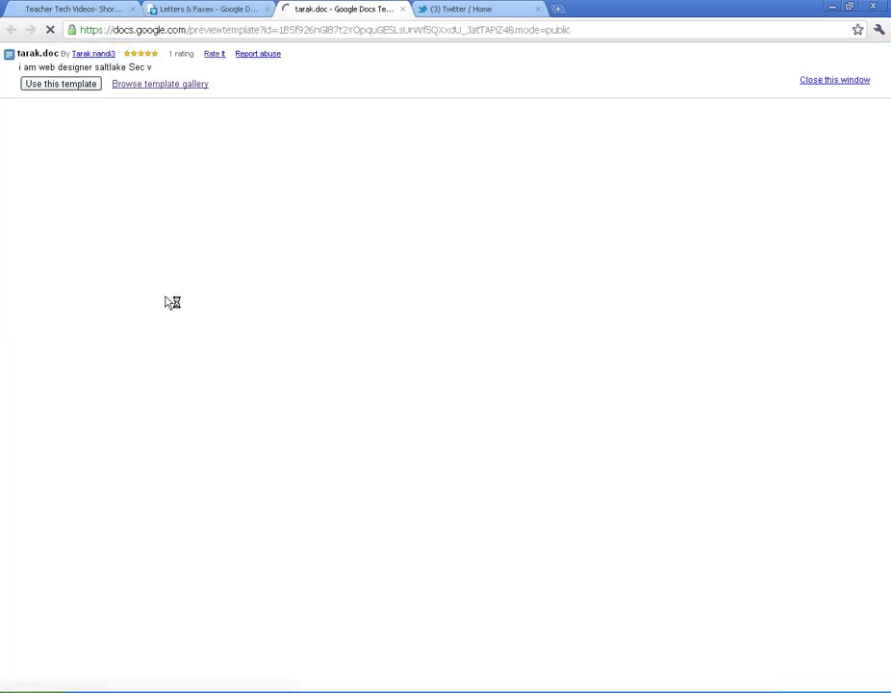
scroll(235, 340, "down", 3)
scroll(233, 339, "up", 3)
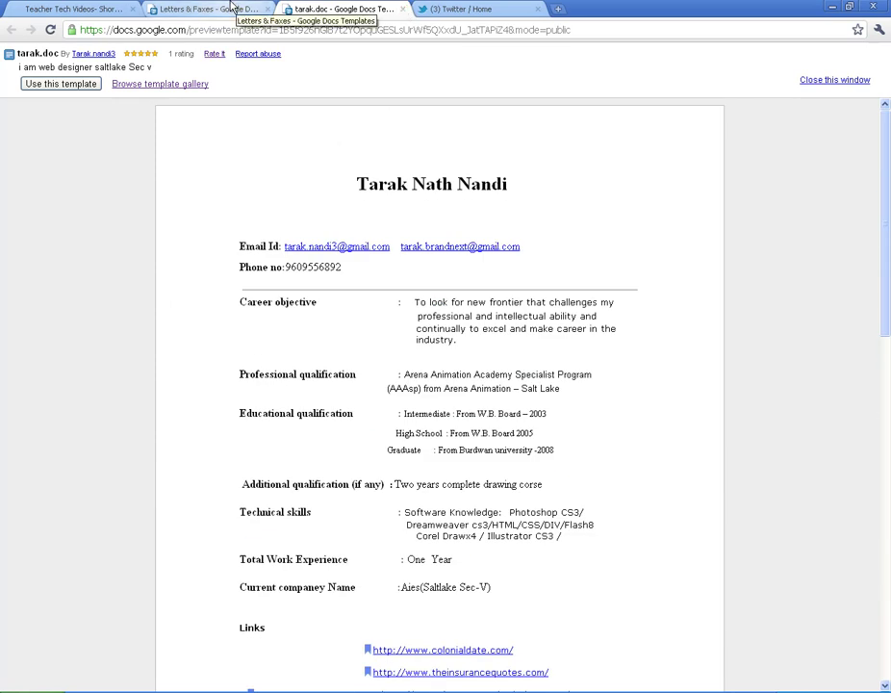
left_click(402, 10)
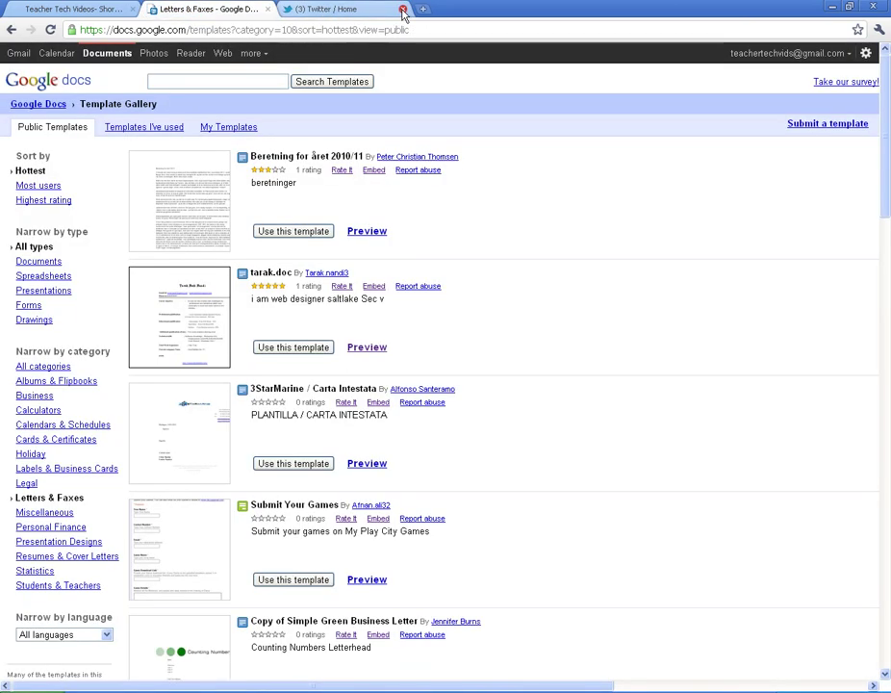
left_click(282, 349)
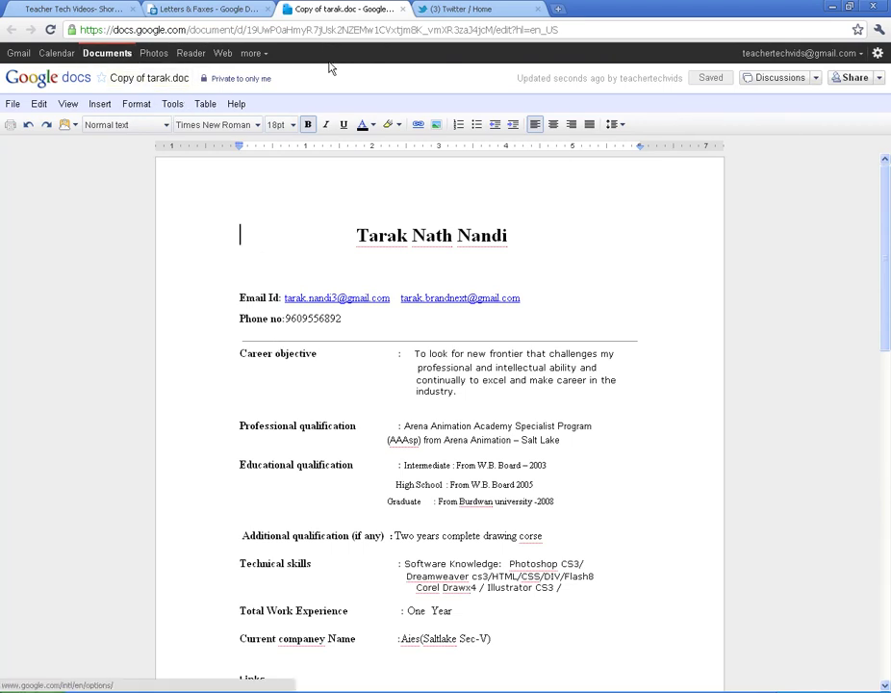
Check the documents list, then sort the Letters & Faxes templates by Highest rating
left_click(101, 54)
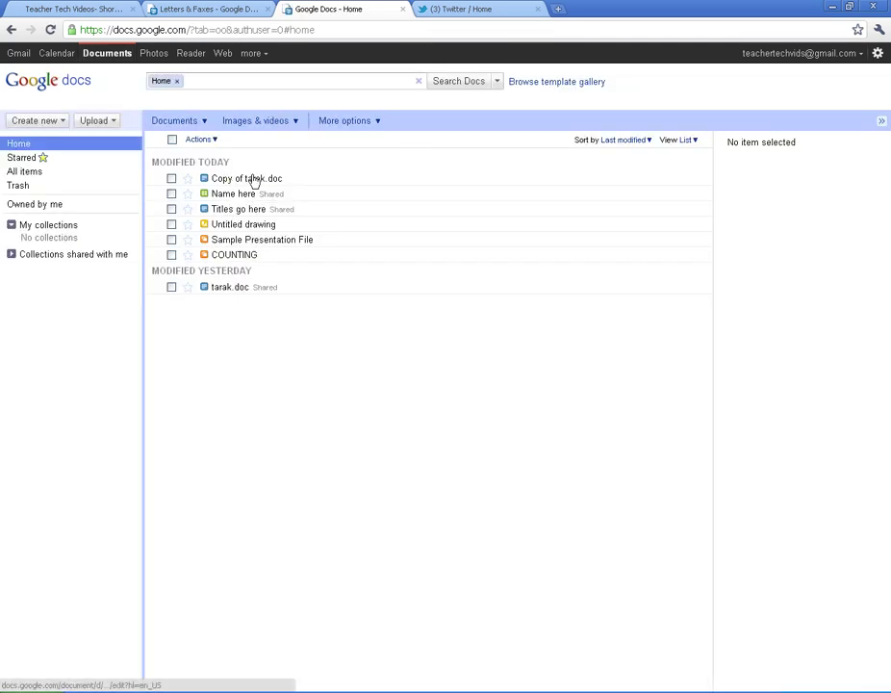
left_click(190, 10)
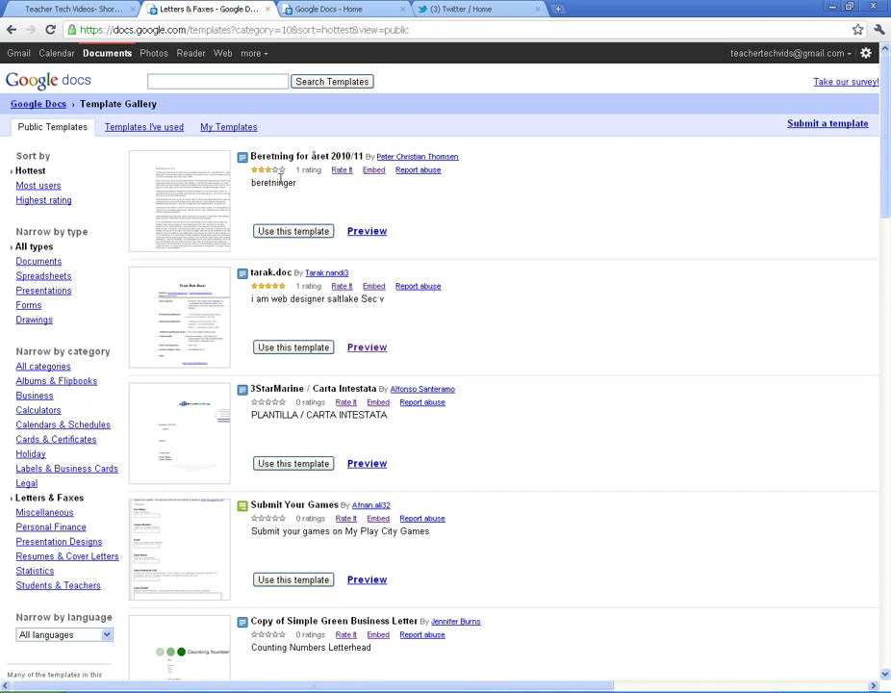
left_click(43, 204)
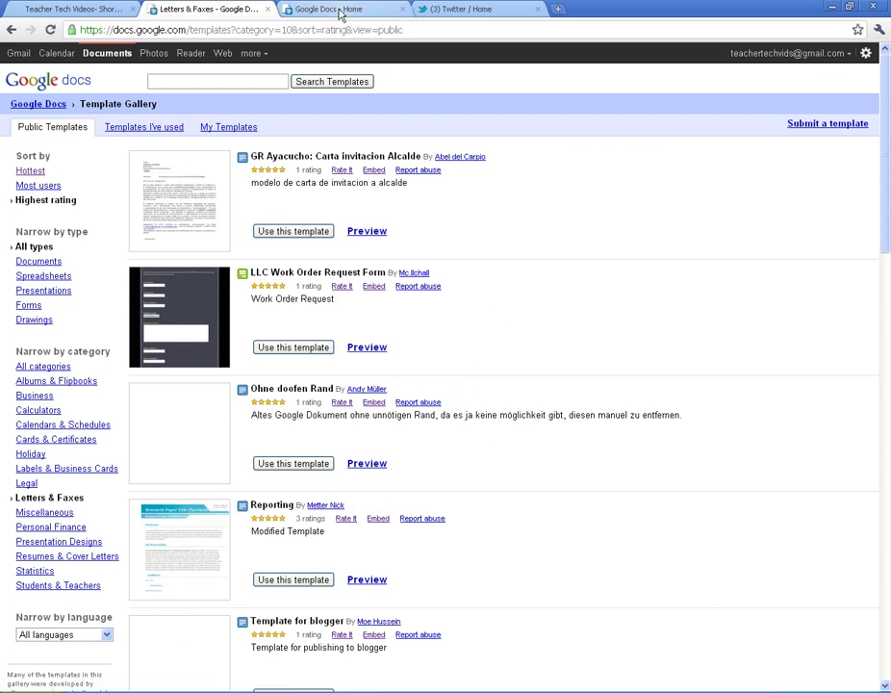
Close the Letters & Faxes template tab and open the Upload dropdown on the Docs home list
left_click(268, 9)
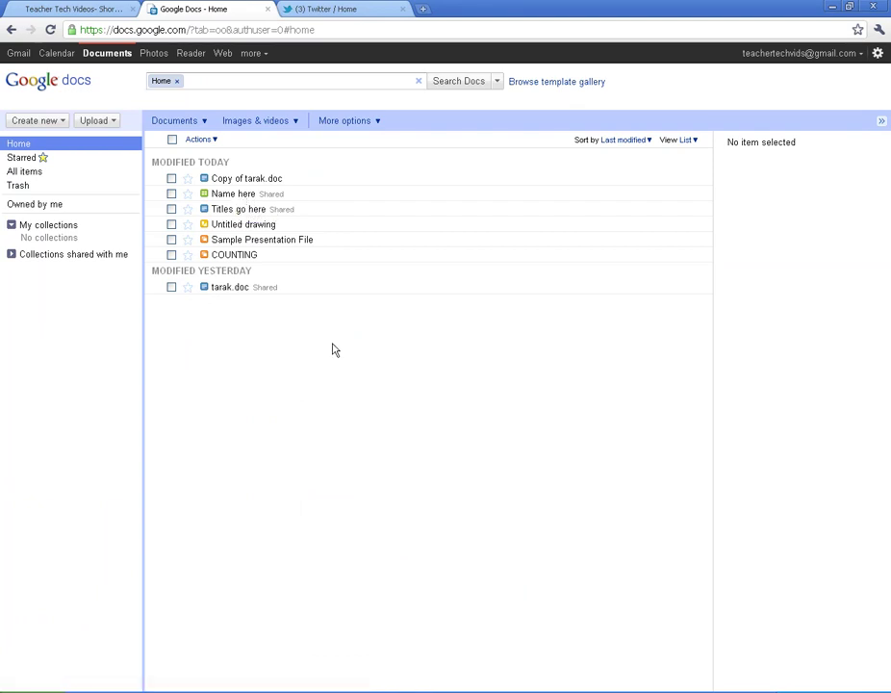
left_click(90, 123)
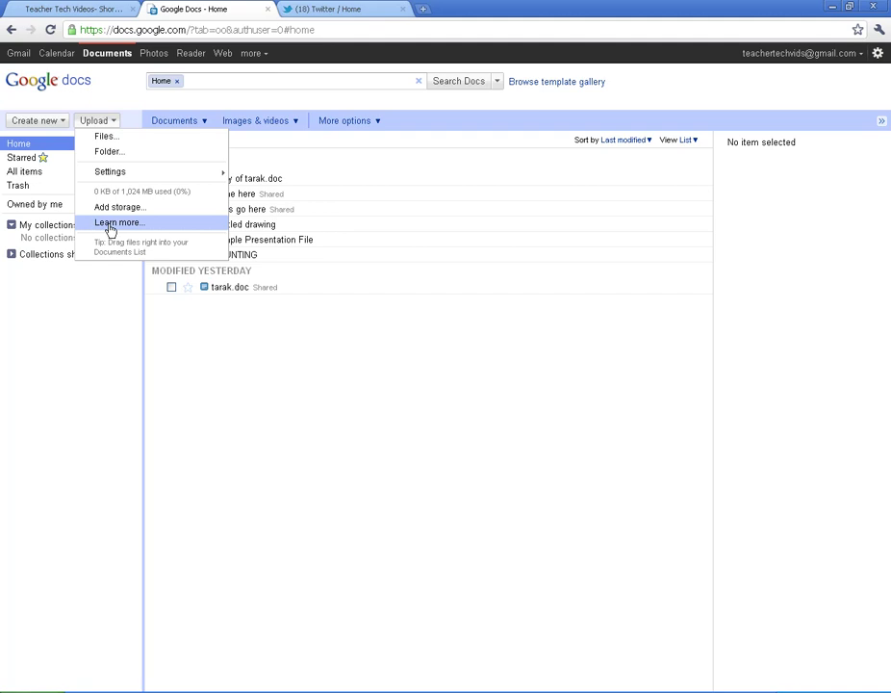
Open the Learn more help article on uploading files and folders, skim it, and close its tab
left_click(111, 227)
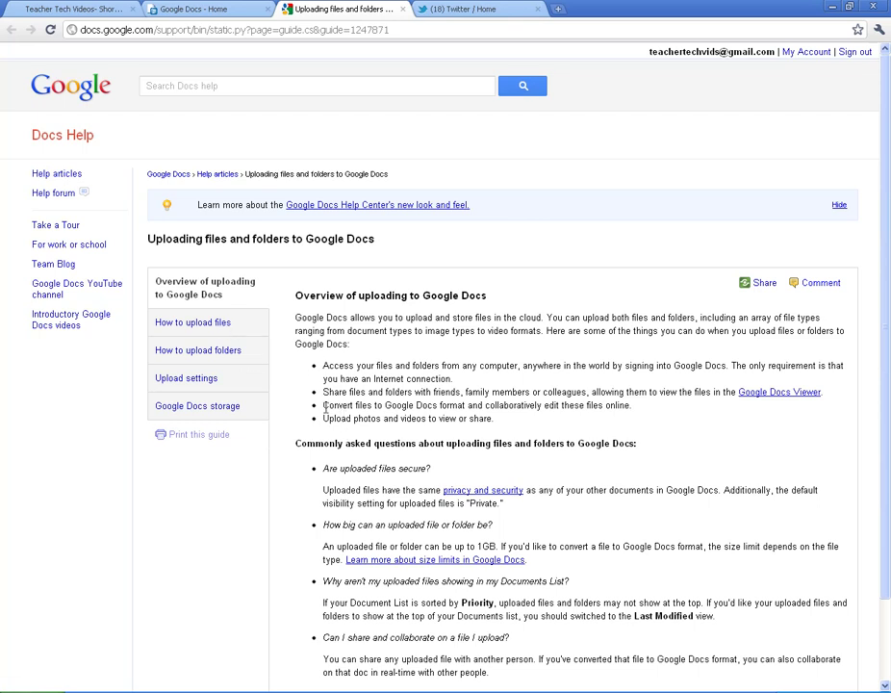
scroll(324, 408, "down", 2)
scroll(320, 409, "up", 2)
left_click(402, 9)
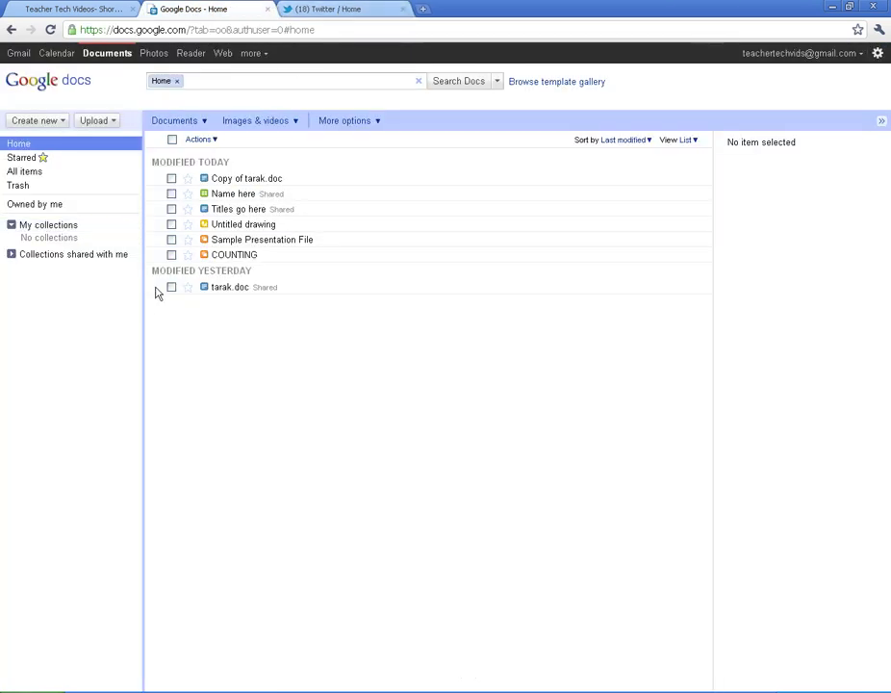
Open the Name here spreadsheet and check who has access in its Sharing settings
left_click(222, 194)
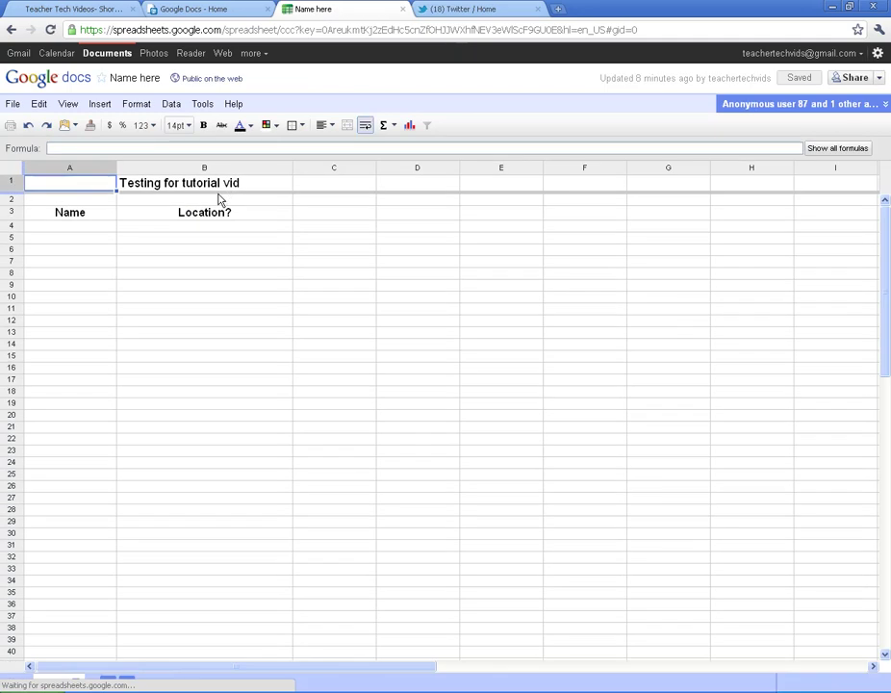
left_click(62, 224)
left_click(173, 238)
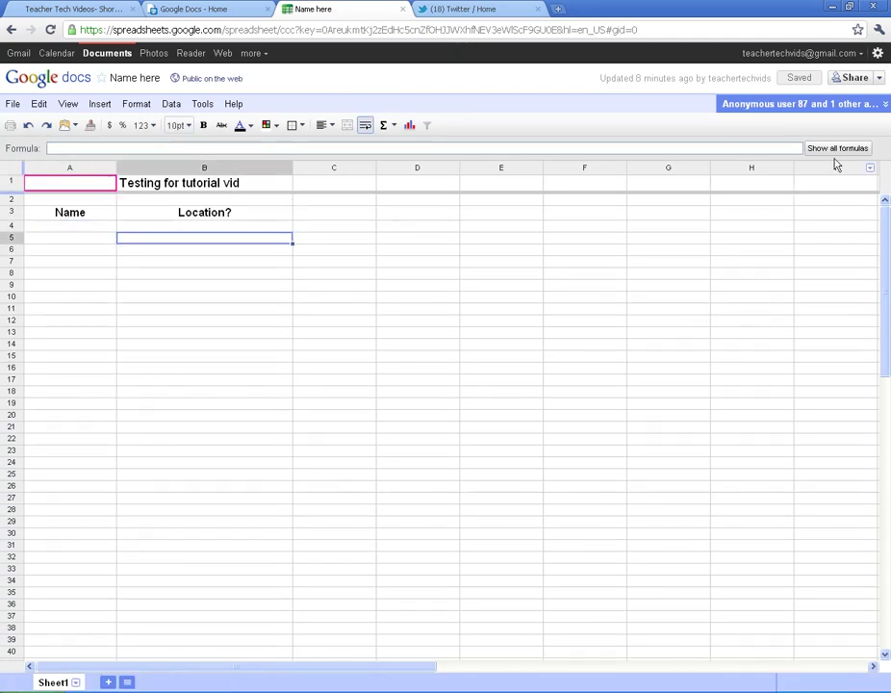
left_click(851, 80)
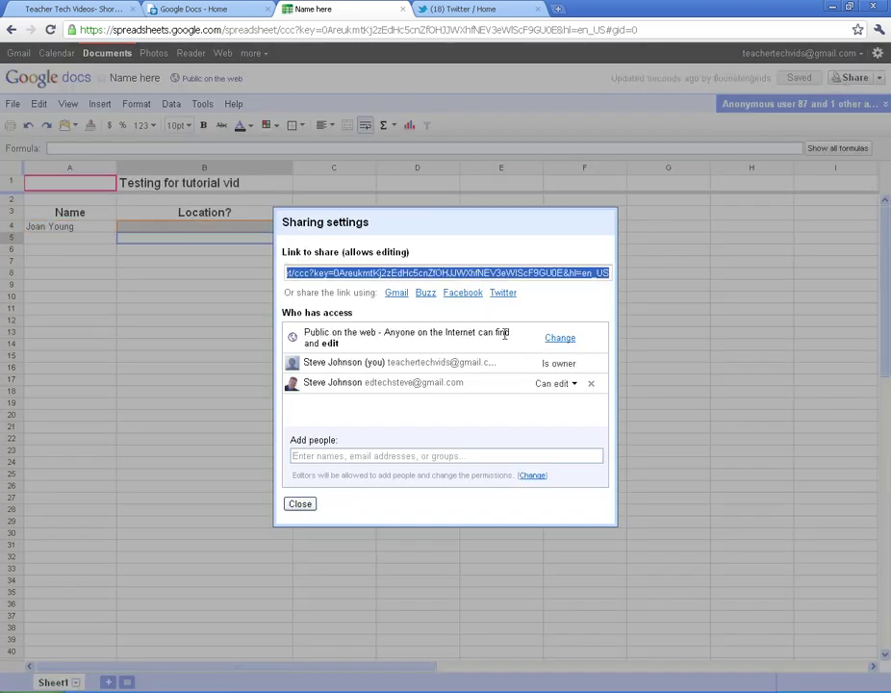
left_click(312, 507)
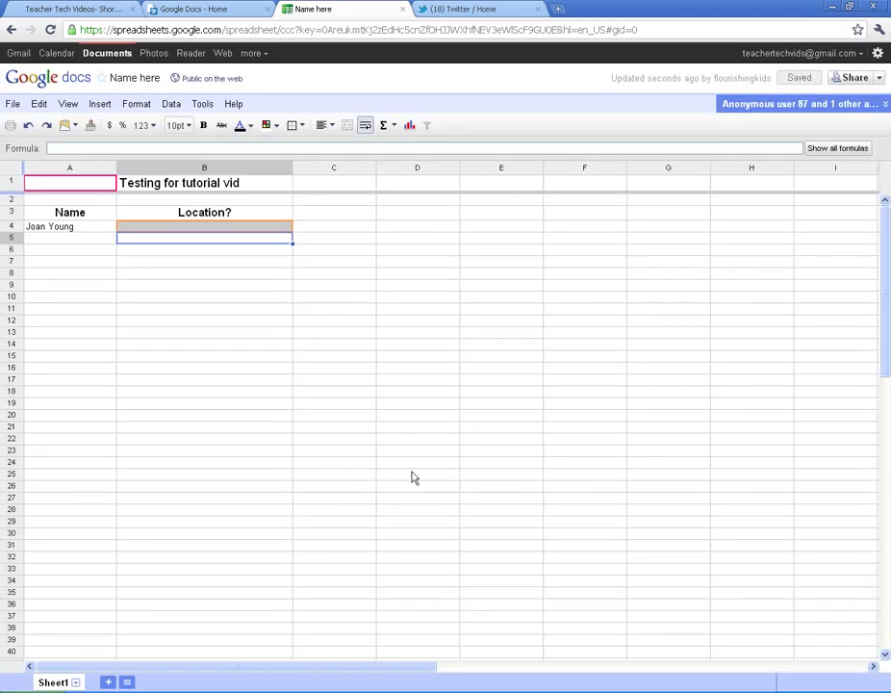
Switch between the documents list and Name here tabs until a collaborator's location appears in row 4
left_click(67, 241)
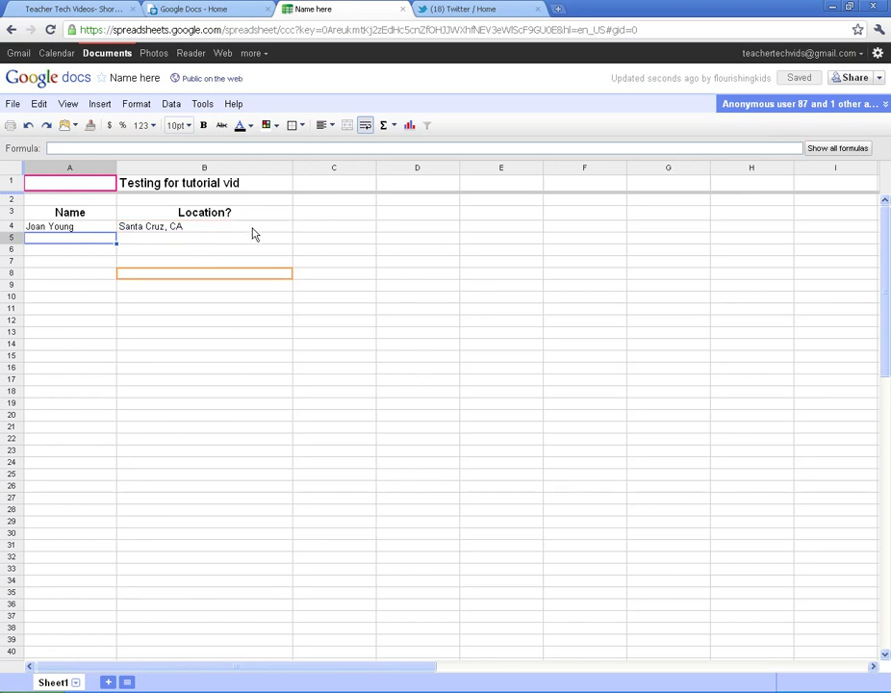
left_click(199, 8)
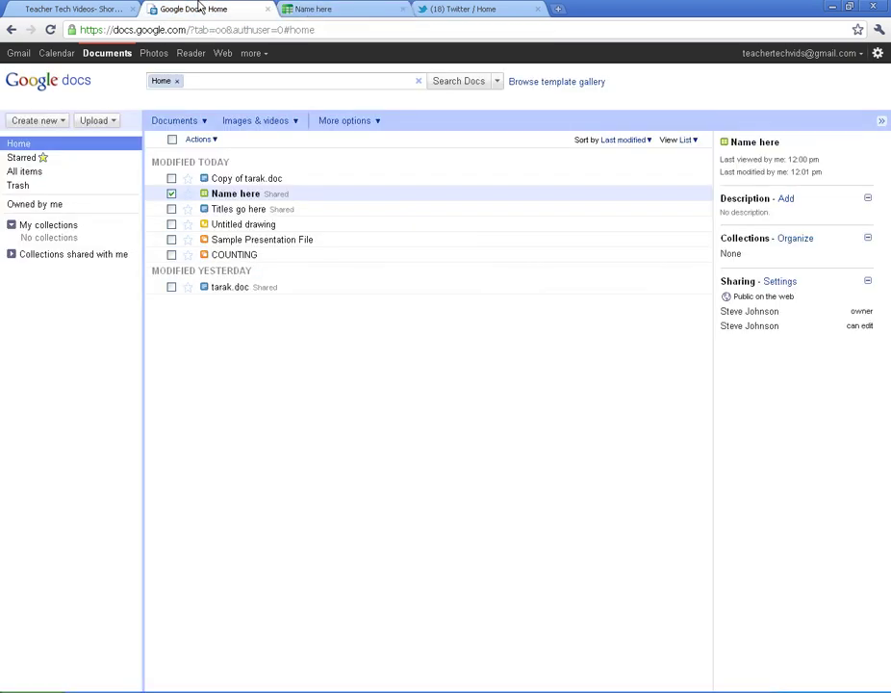
left_click(327, 8)
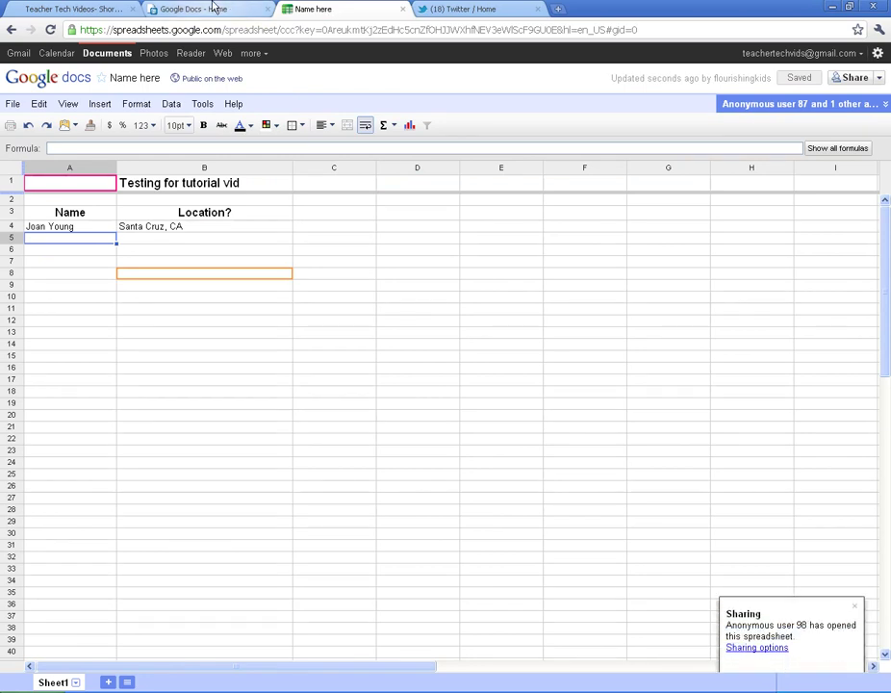
left_click(212, 8)
left_click(316, 7)
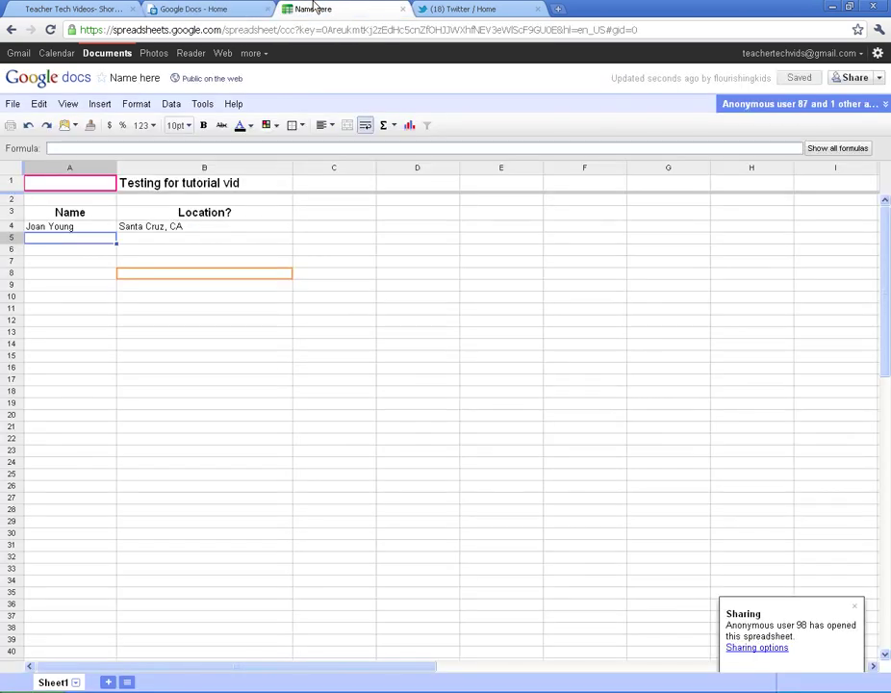